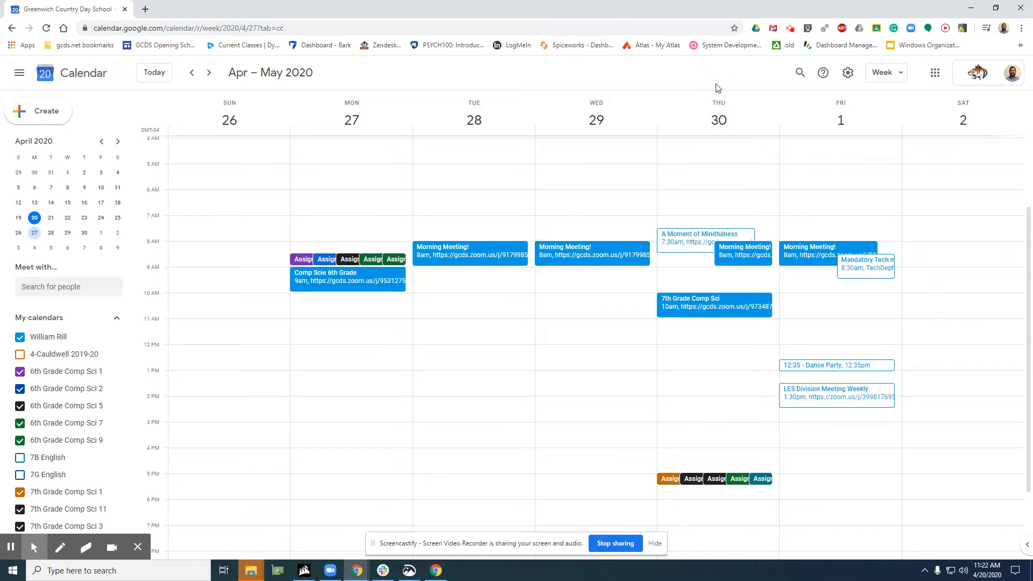
Open Google Calendar afresh from the list of Google apps
{"action": "key", "text": "alt+f"}
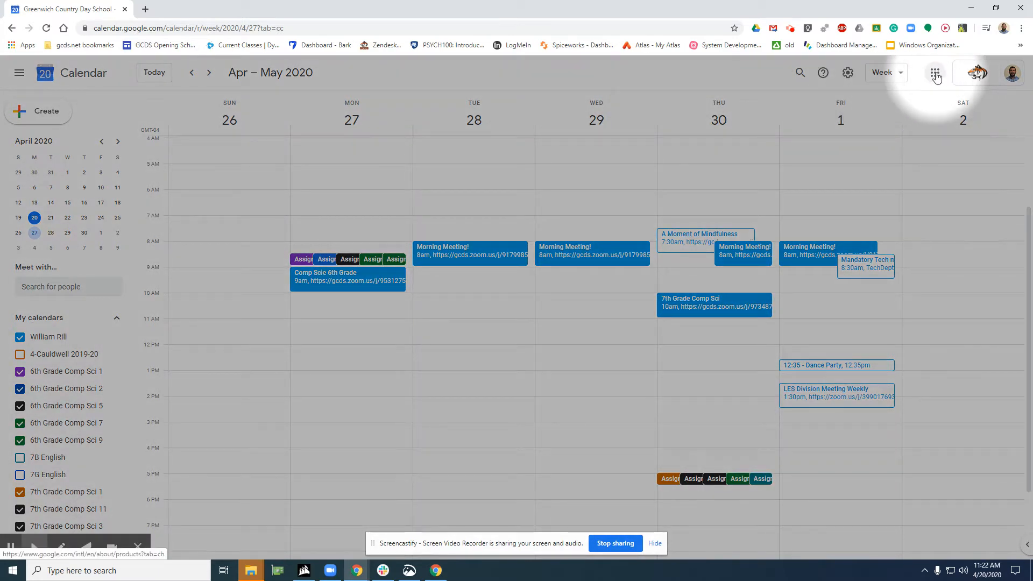
{"action": "left_click", "coordinate": [936, 76]}
{"action": "left_click", "coordinate": [934, 136]}
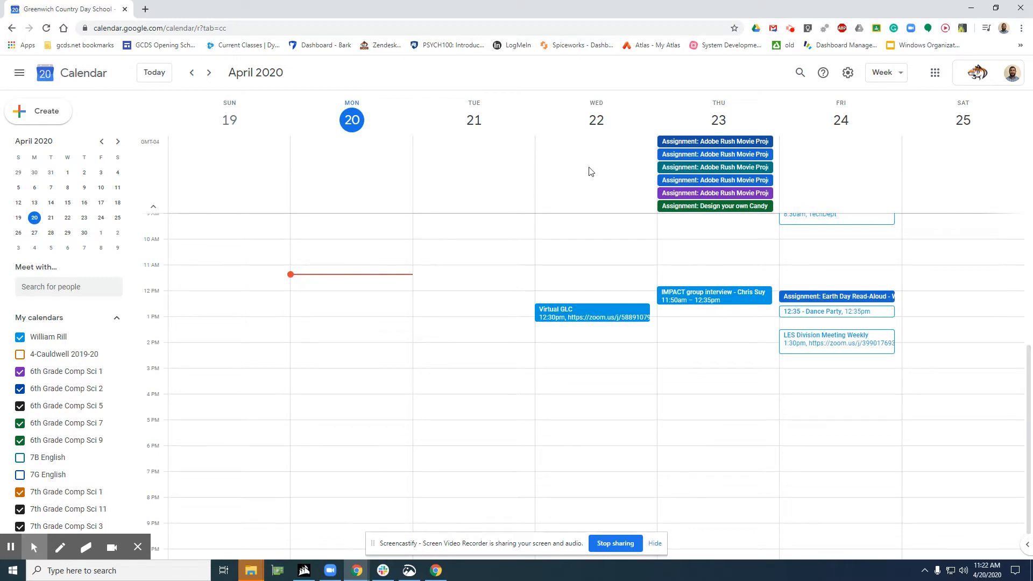
Switch the calendar to the Day view and return it to the Week view
{"action": "key", "text": "alt+f"}
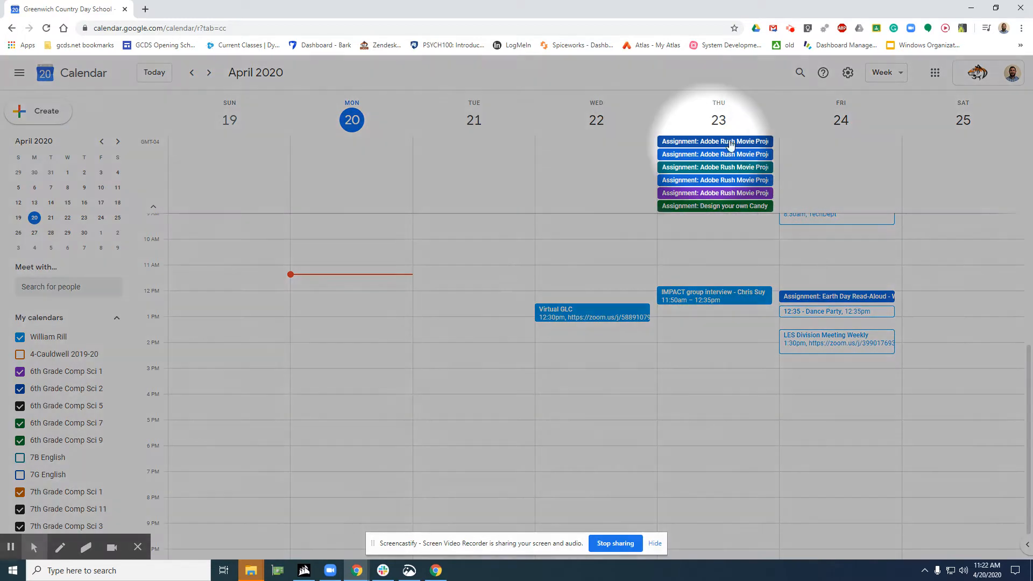
{"action": "left_click", "coordinate": [892, 81]}
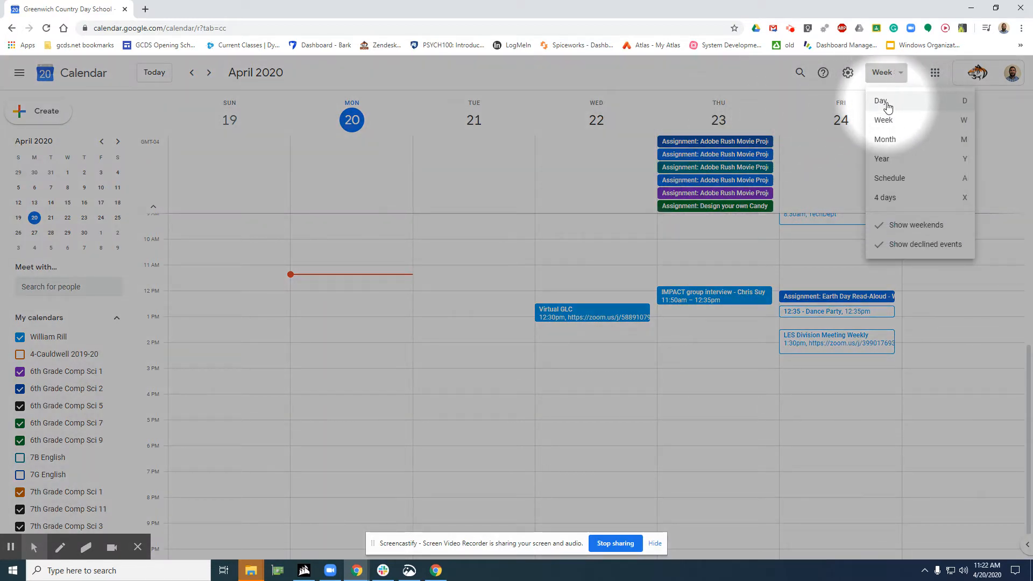
{"action": "left_click", "coordinate": [887, 105]}
{"action": "key", "text": "alt+f"}
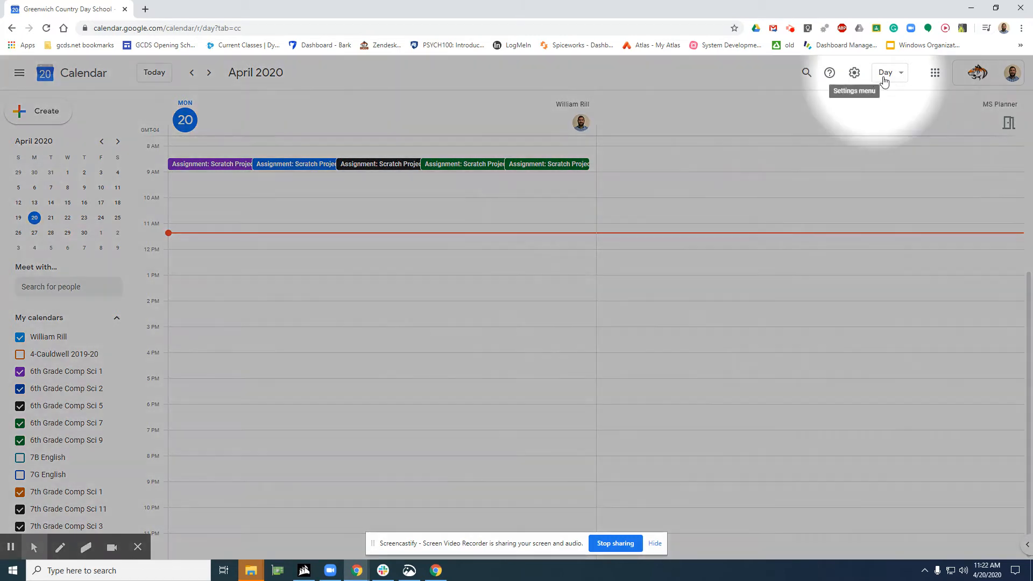
{"action": "left_click", "coordinate": [896, 73]}
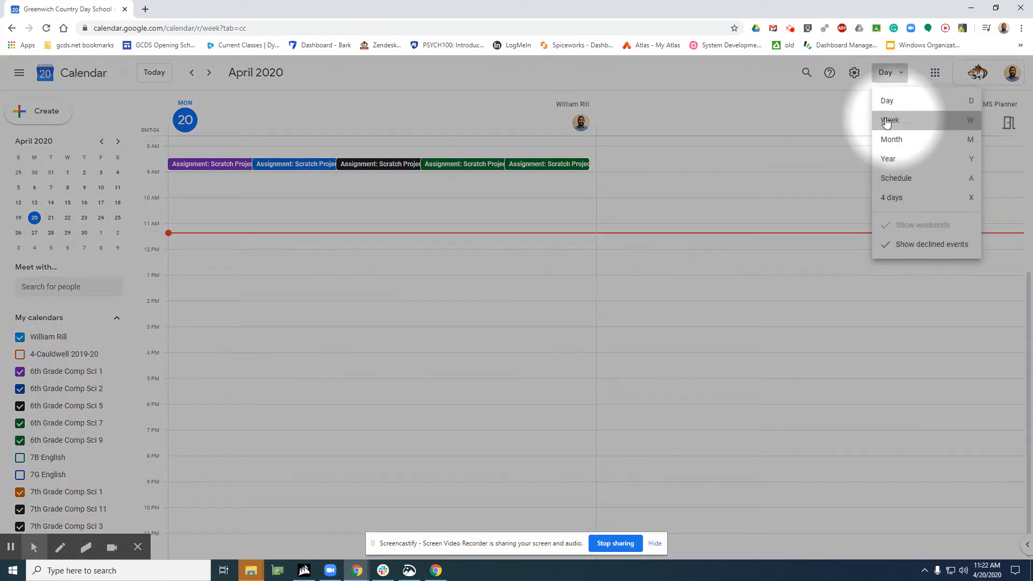
{"action": "left_click", "coordinate": [896, 122]}
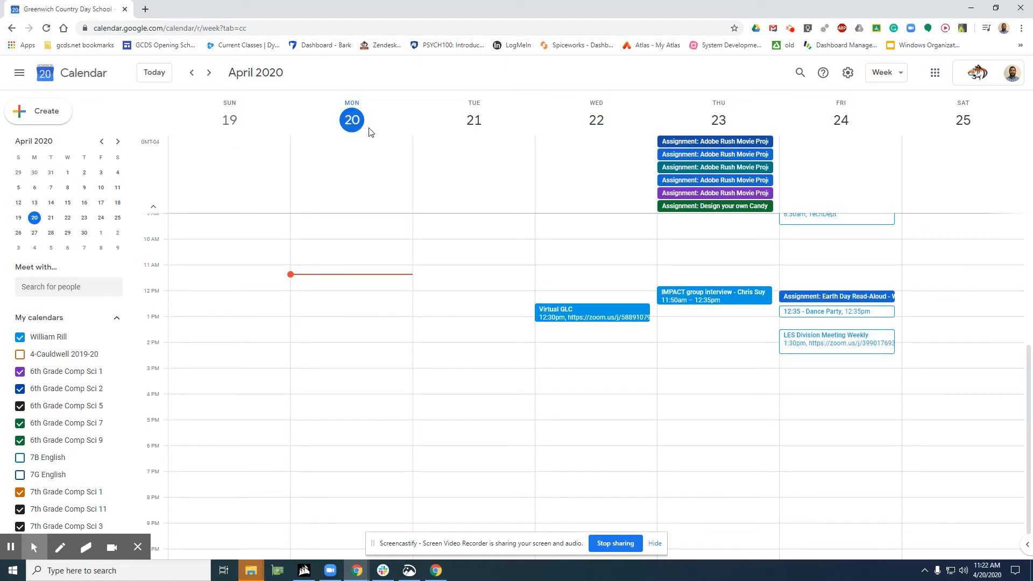
Delete only the Tuesday, April 28 occurrence of the recurring Morning Meeting! event, without sending cancellation emails to the guests
{"action": "key", "text": "alt+f"}
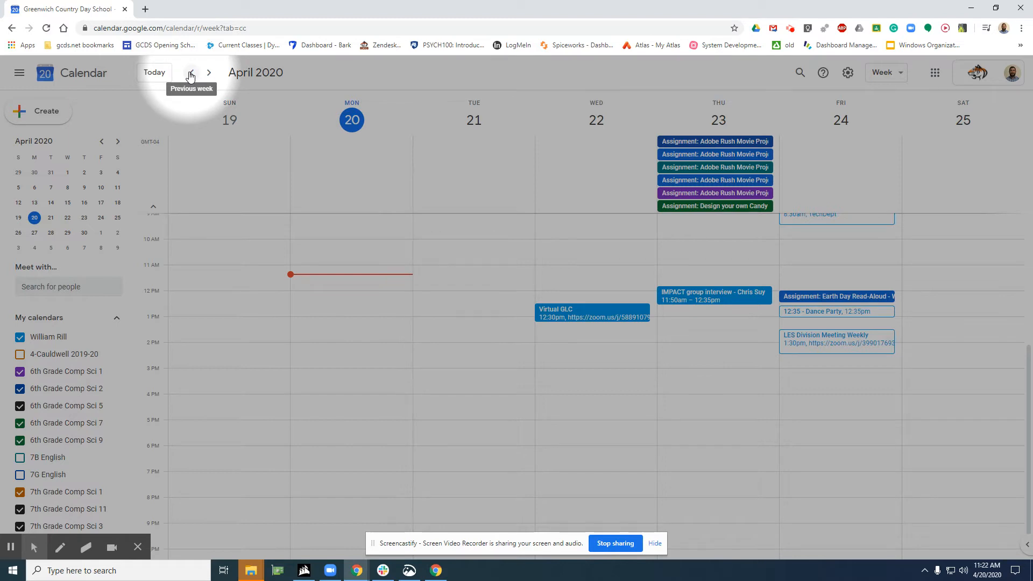
{"action": "left_click", "coordinate": [209, 75]}
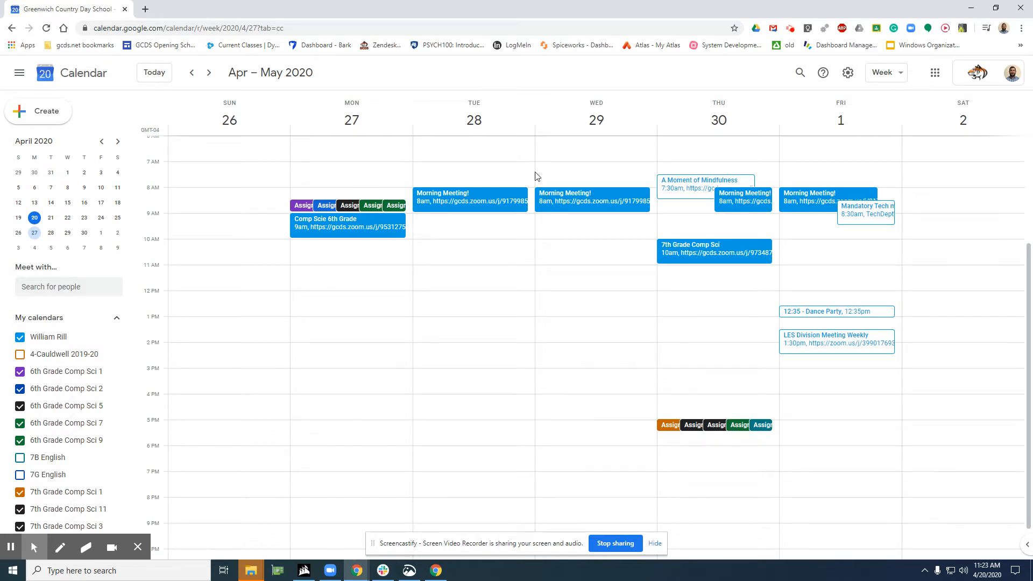
{"action": "left_click", "coordinate": [468, 200]}
{"action": "scroll", "coordinate": [276, 215], "scroll_direction": "down", "scroll_amount": 2}
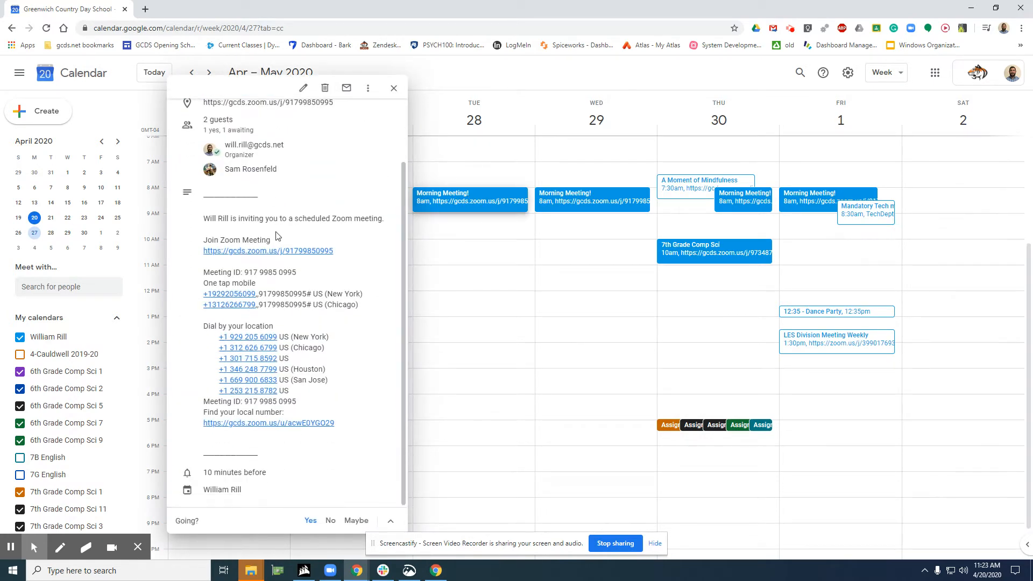
{"action": "scroll", "coordinate": [280, 242], "scroll_direction": "up", "scroll_amount": 2}
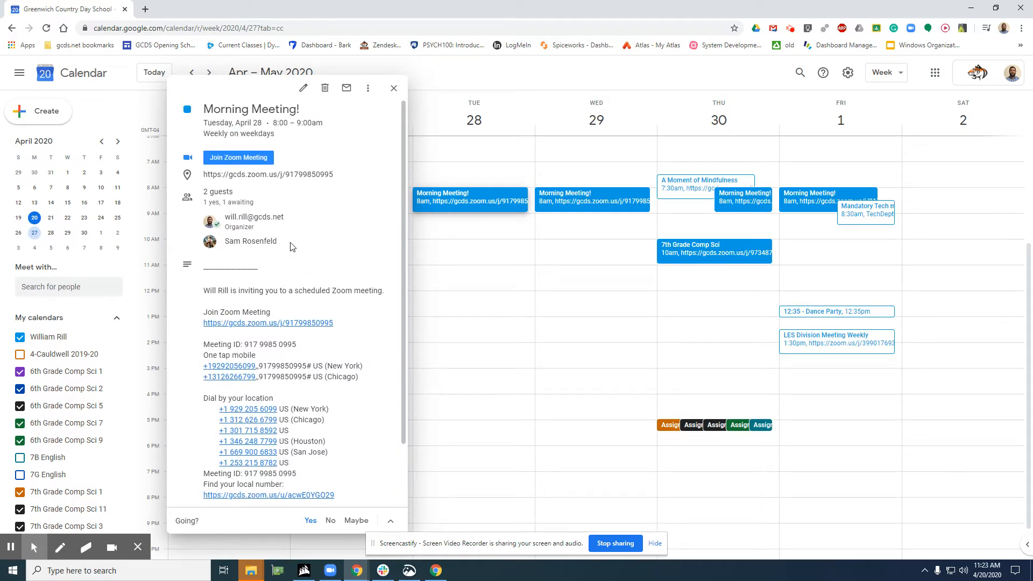
{"action": "key", "text": "alt+f"}
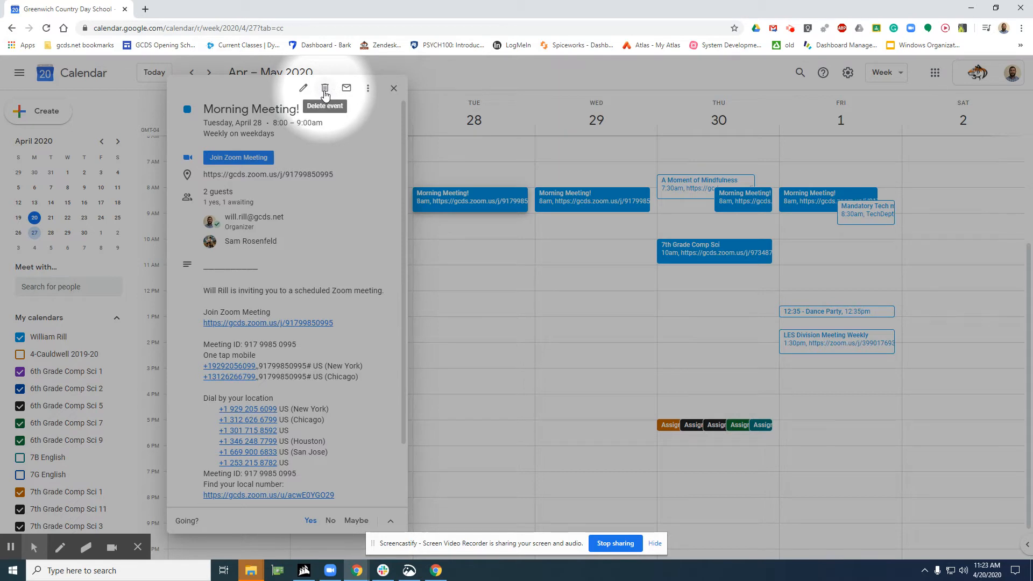
{"action": "left_click", "coordinate": [325, 90]}
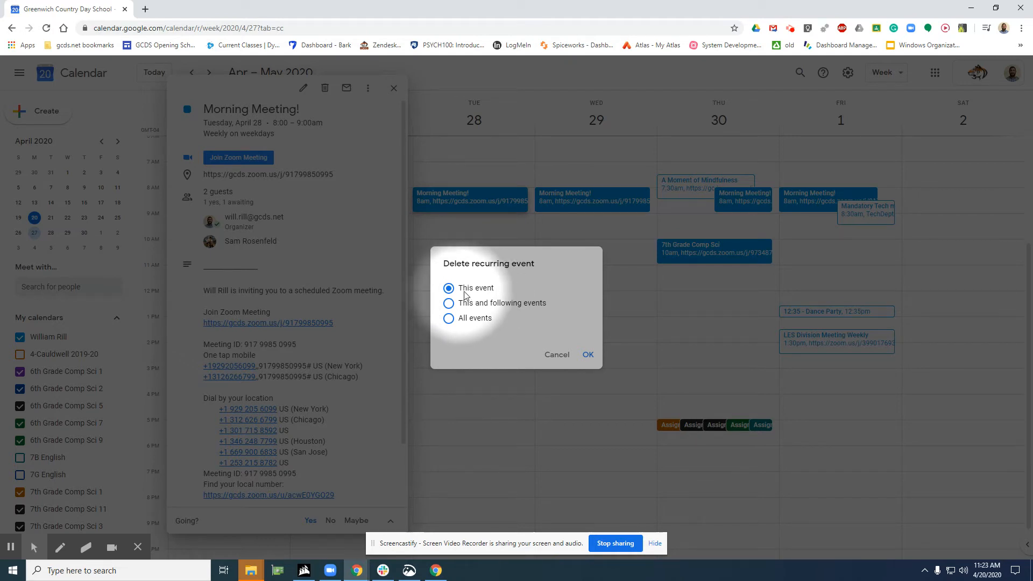
{"action": "left_click", "coordinate": [587, 355]}
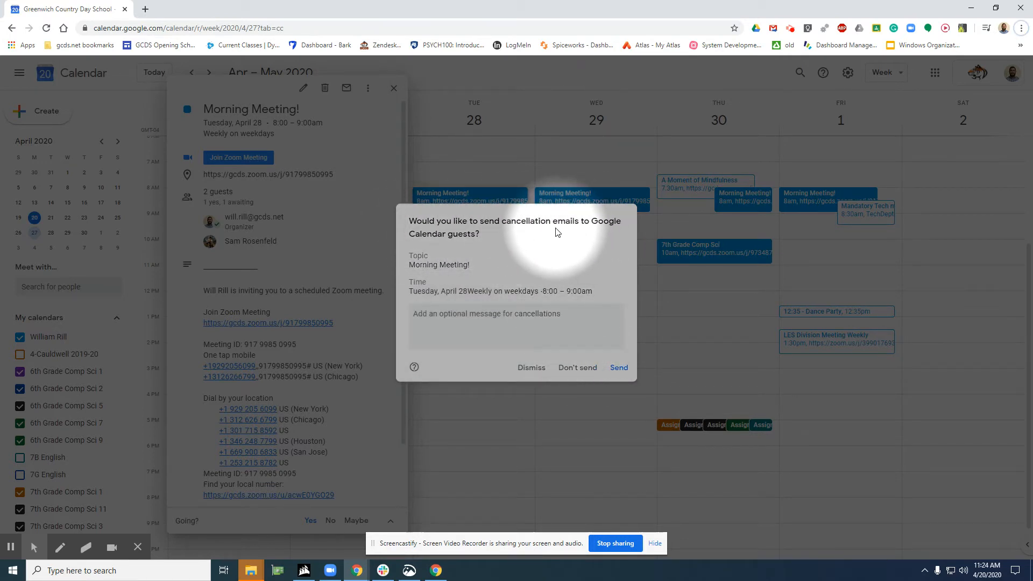
{"action": "left_click", "coordinate": [566, 369]}
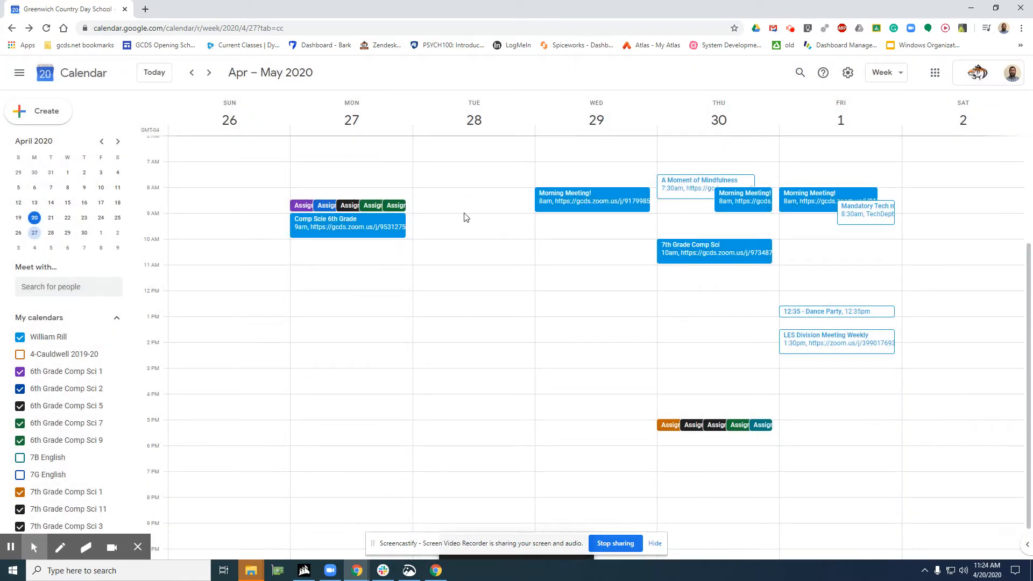
Compare the Tuesday Morning Meeting! in the week of May 3 with the Tuesday in the week of April 26
{"action": "left_click", "coordinate": [209, 73]}
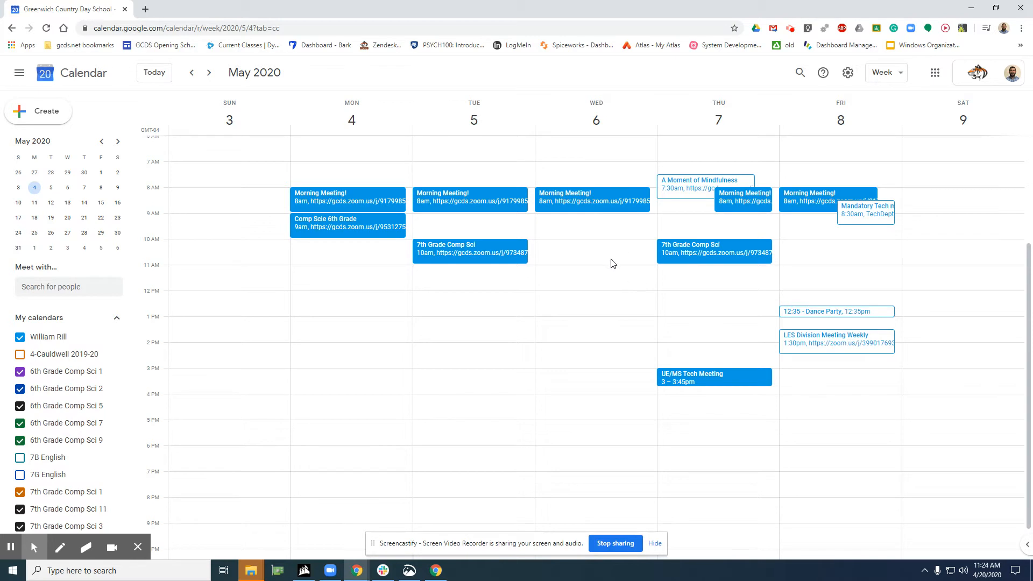
{"action": "left_click", "coordinate": [192, 73]}
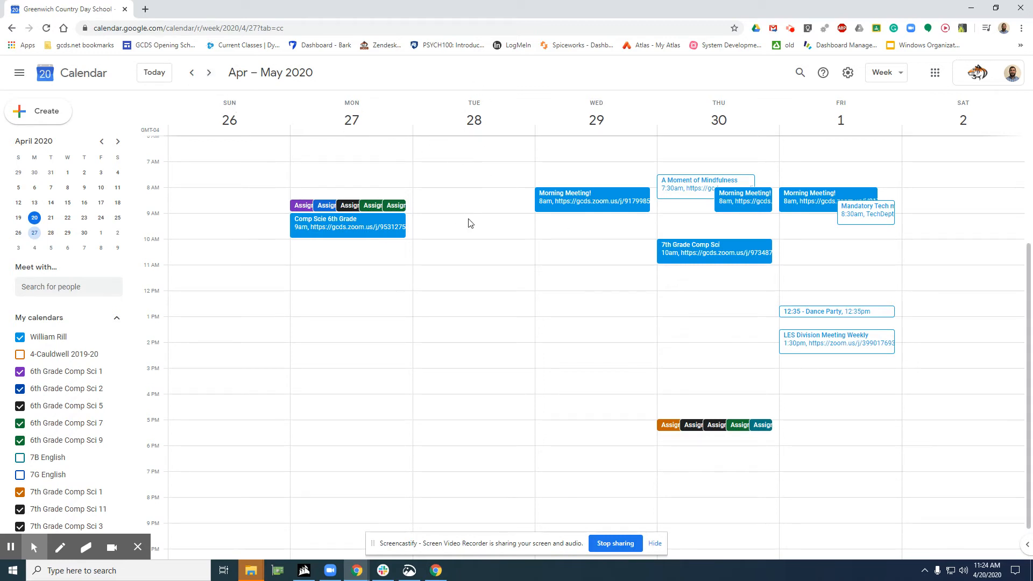
{"action": "left_click", "coordinate": [209, 73]}
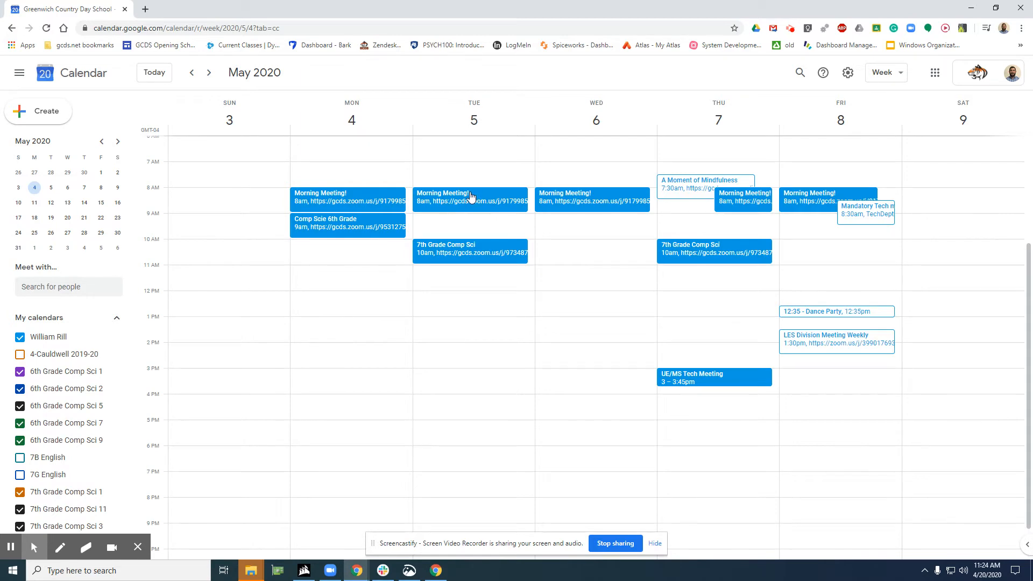
{"action": "key", "text": "alt+f"}
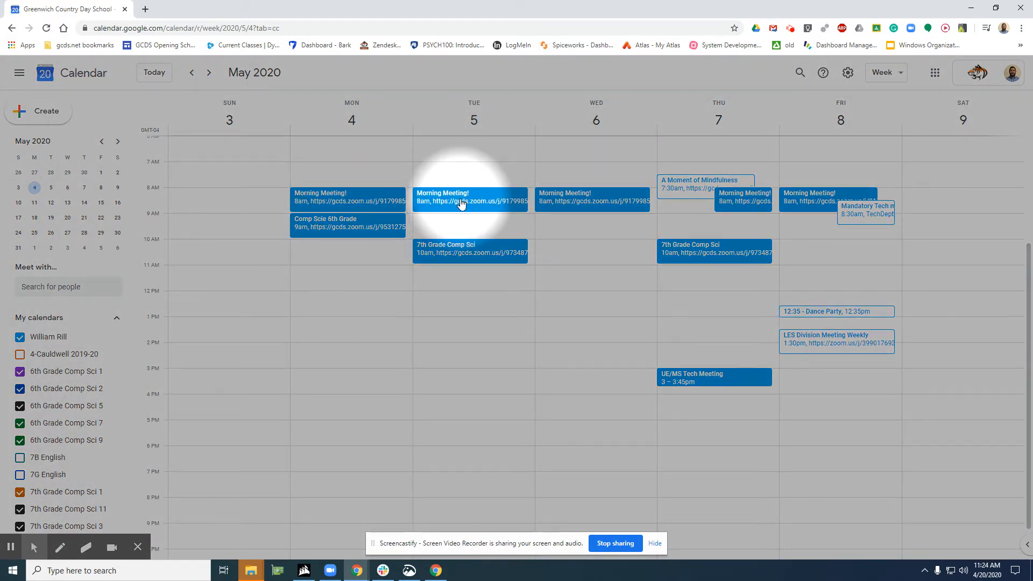
{"action": "key", "text": "alt+f"}
Delete only the Tuesday, May 12 occurrence of the recurring Morning Meeting! event, without sending cancellation emails to the guests
{"action": "left_click", "coordinate": [209, 76]}
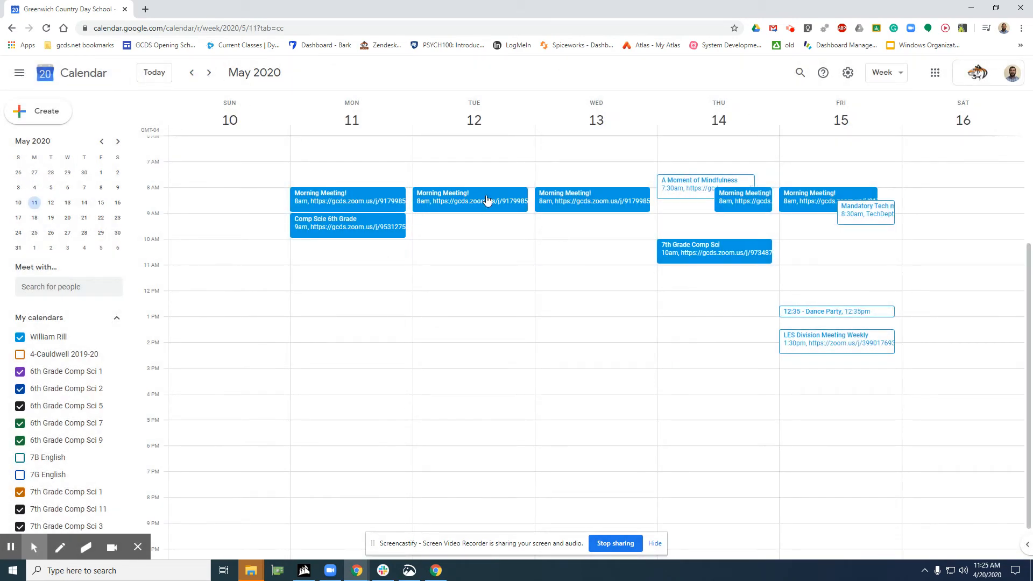
{"action": "key", "text": "alt+f"}
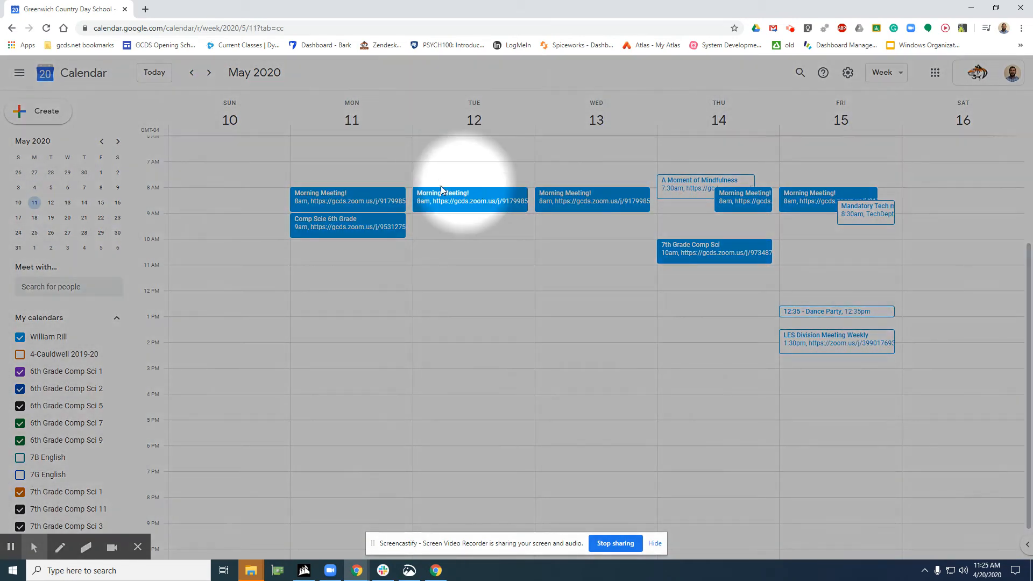
{"action": "key", "text": "alt+f"}
{"action": "left_click", "coordinate": [471, 201]}
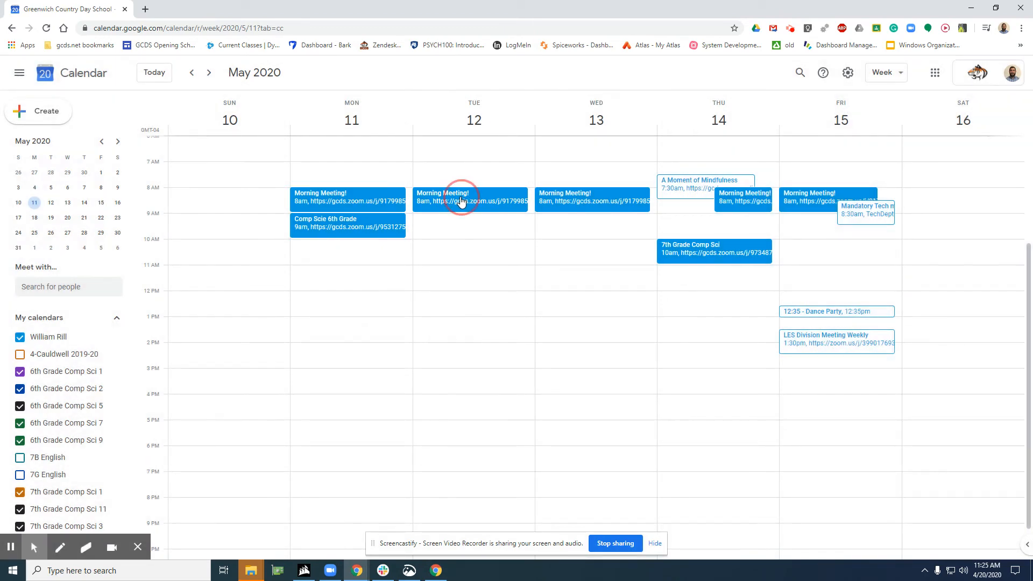
{"action": "key", "text": "alt+f"}
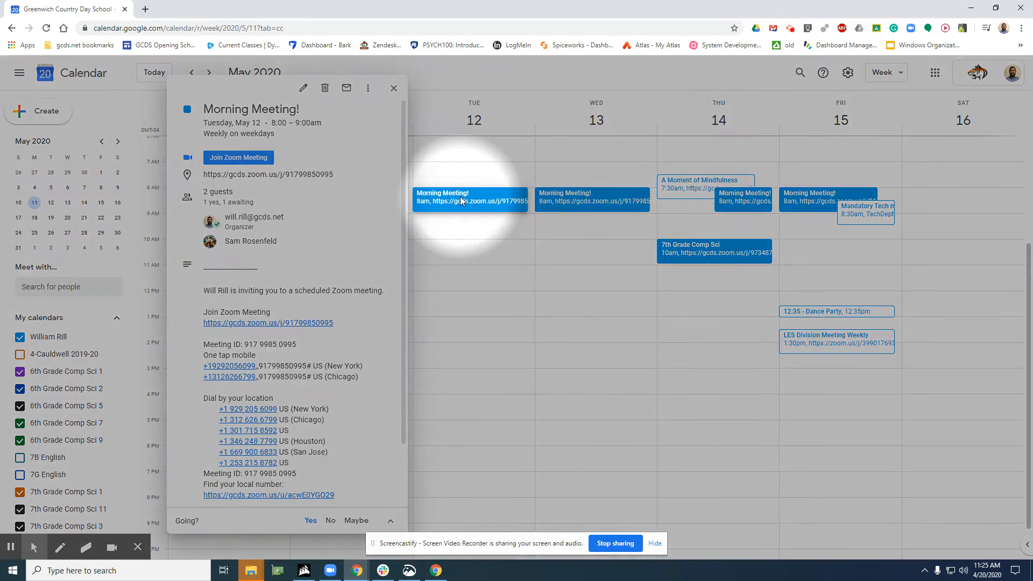
{"action": "left_click", "coordinate": [324, 90]}
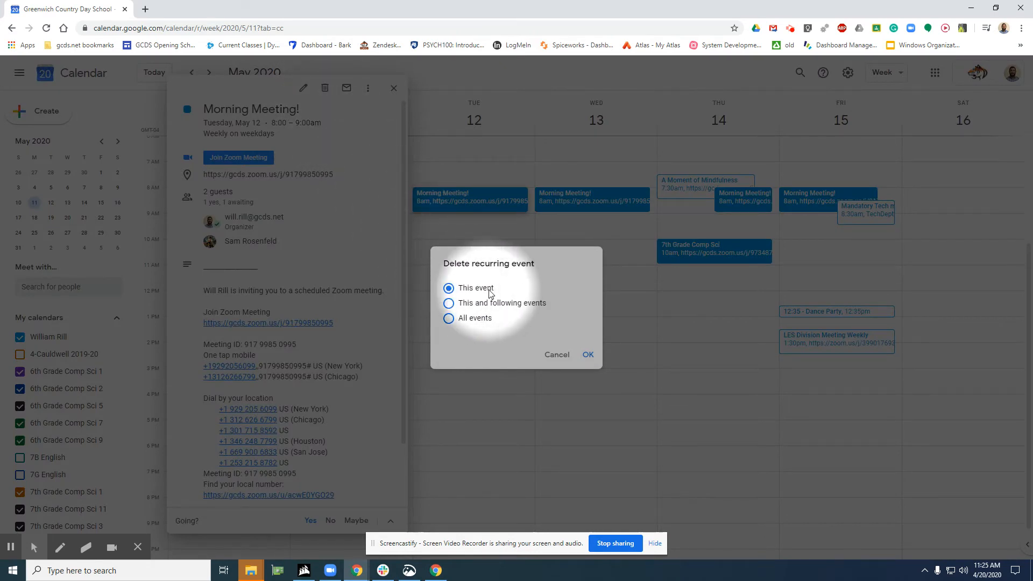
{"action": "left_click", "coordinate": [589, 356]}
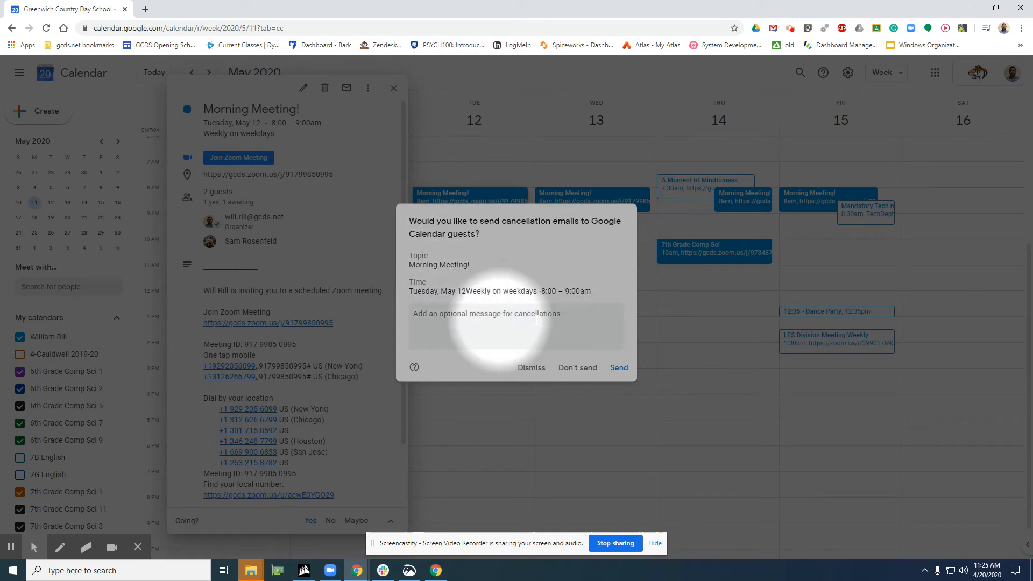
{"action": "left_click", "coordinate": [574, 369]}
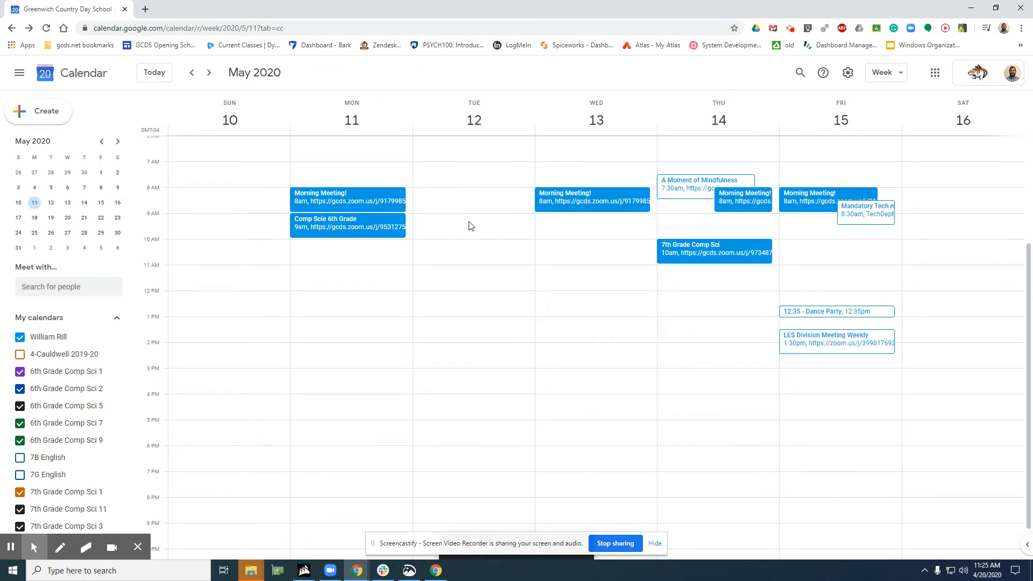
Check the Tuesdays in the weeks of May 3 and May 10 and return to the week of April 26
{"action": "left_click", "coordinate": [194, 77]}
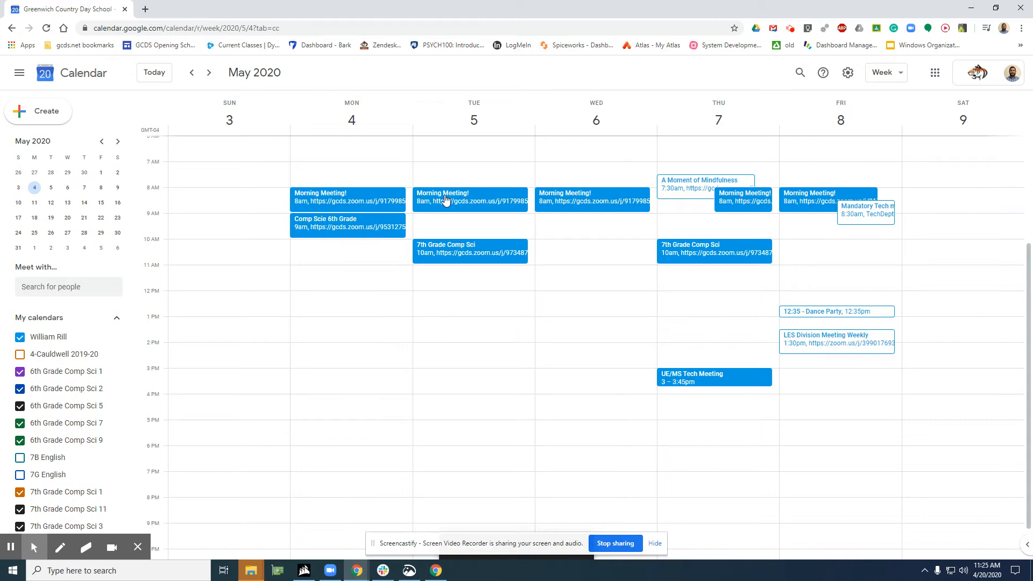
{"action": "left_click", "coordinate": [209, 74]}
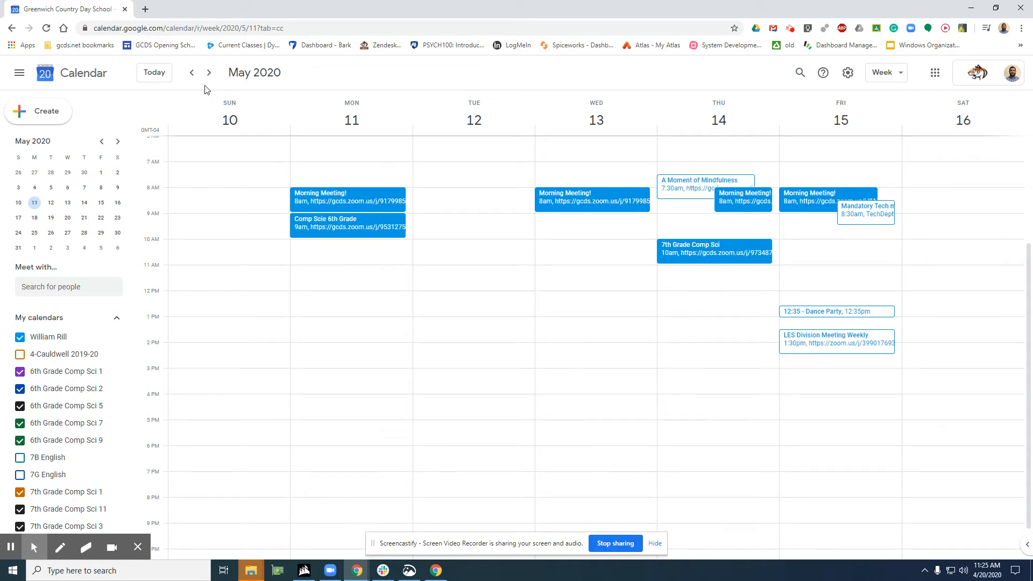
{"action": "left_click", "coordinate": [192, 73]}
{"action": "left_click", "coordinate": [192, 73]}
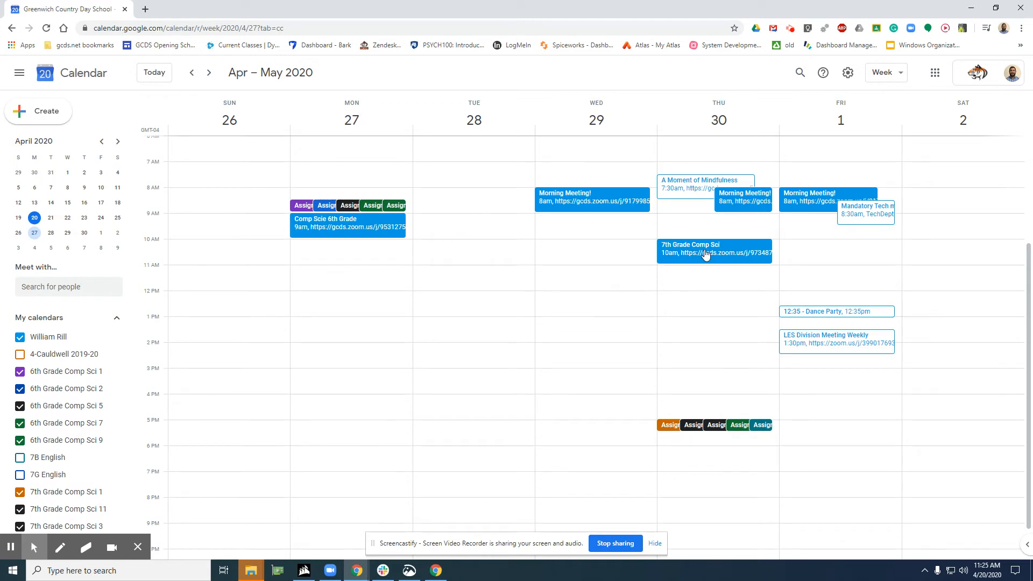
Mark only the Thursday, April 30 occurrence of the recurring 7th Grade Comp Sci event as Free and save it
{"action": "left_click", "coordinate": [677, 253]}
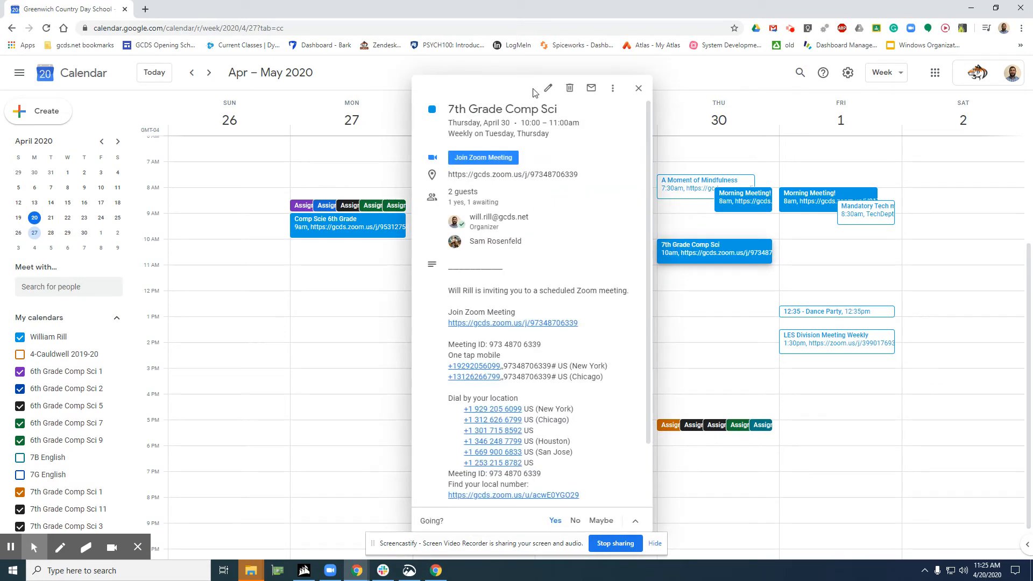
{"action": "key", "text": "alt+f"}
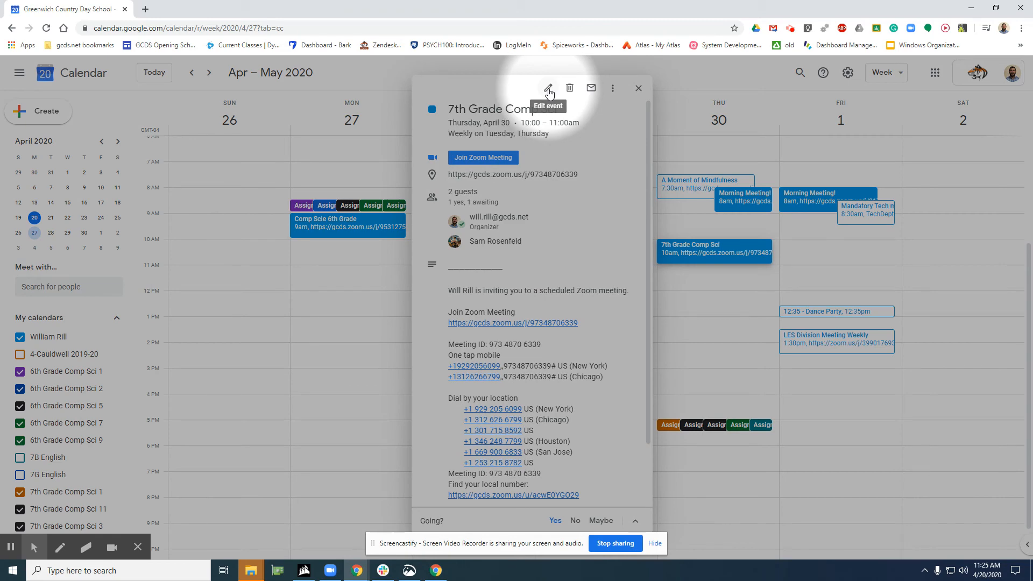
{"action": "left_click", "coordinate": [548, 91]}
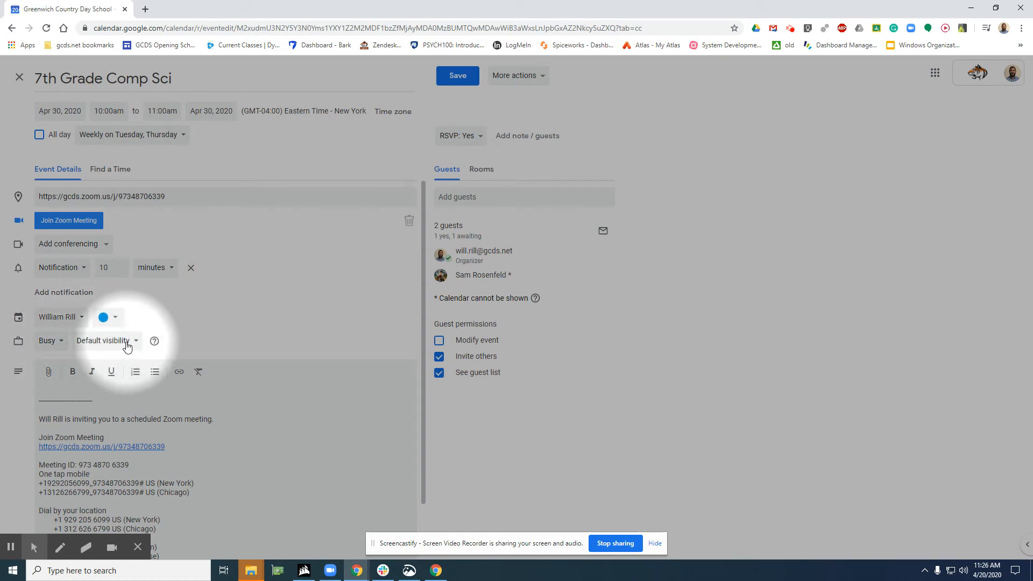
{"action": "left_click", "coordinate": [55, 341]}
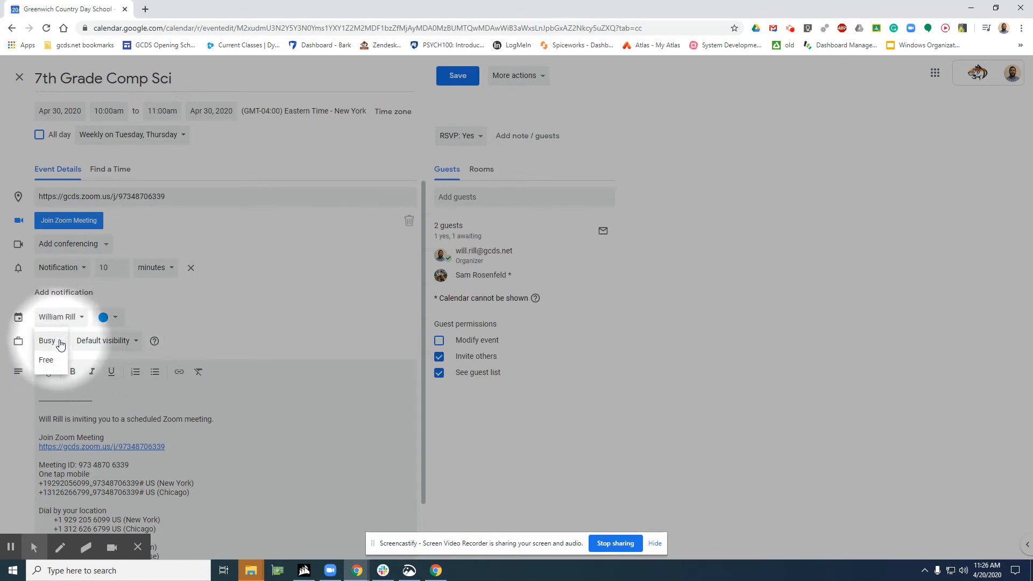
{"action": "left_click", "coordinate": [48, 367]}
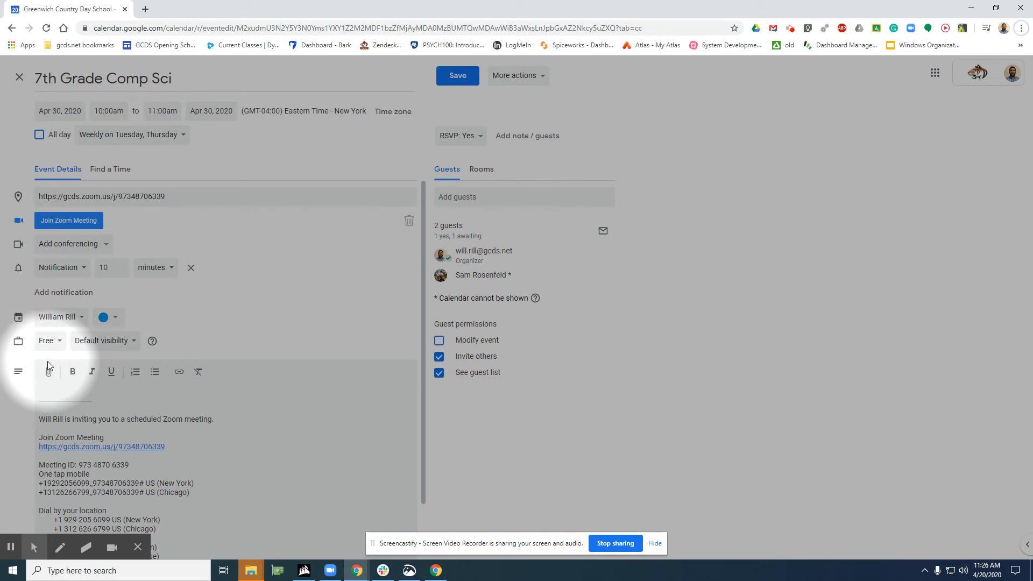
{"action": "left_click", "coordinate": [458, 75]}
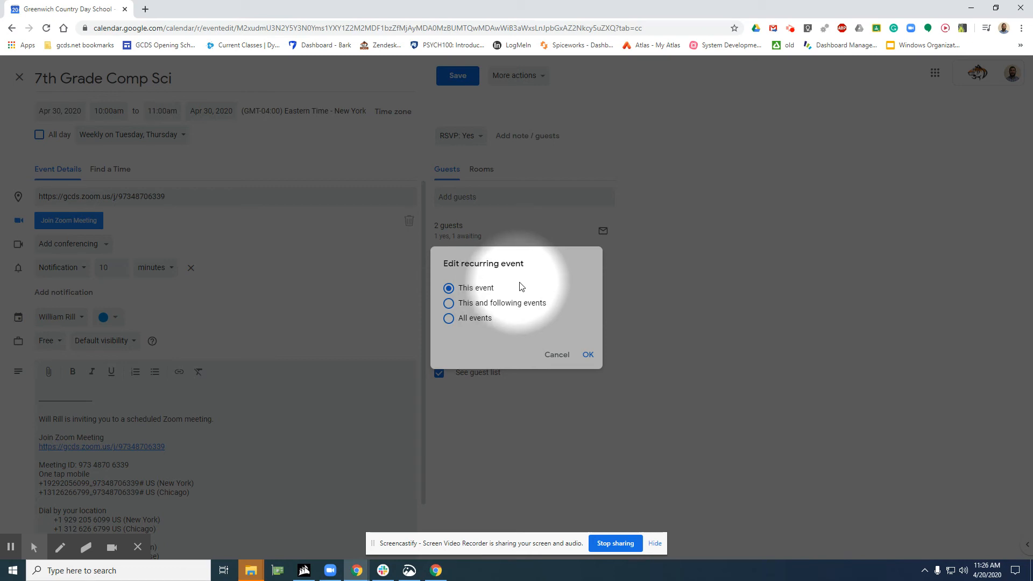
{"action": "left_click", "coordinate": [588, 355]}
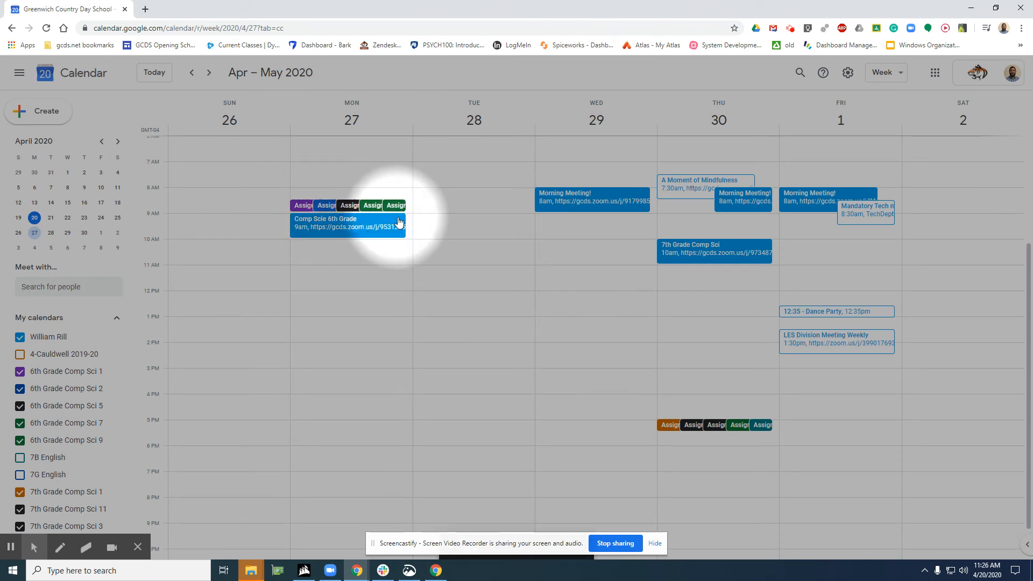
{"action": "key", "text": "alt+f"}
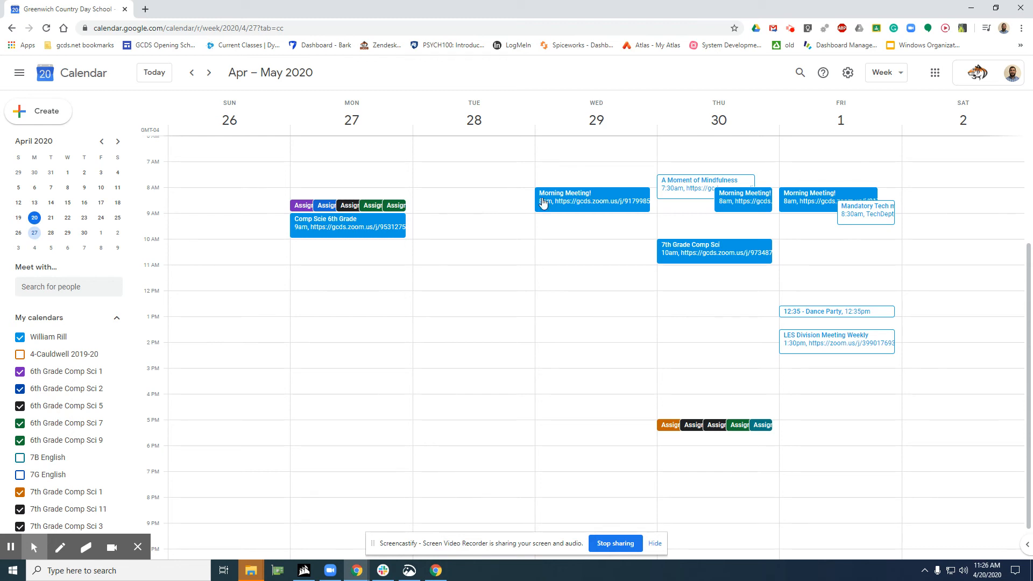
Check the availability status in the details of the Thursday, April 30 7th Grade Comp Sci event
{"action": "left_click", "coordinate": [705, 248]}
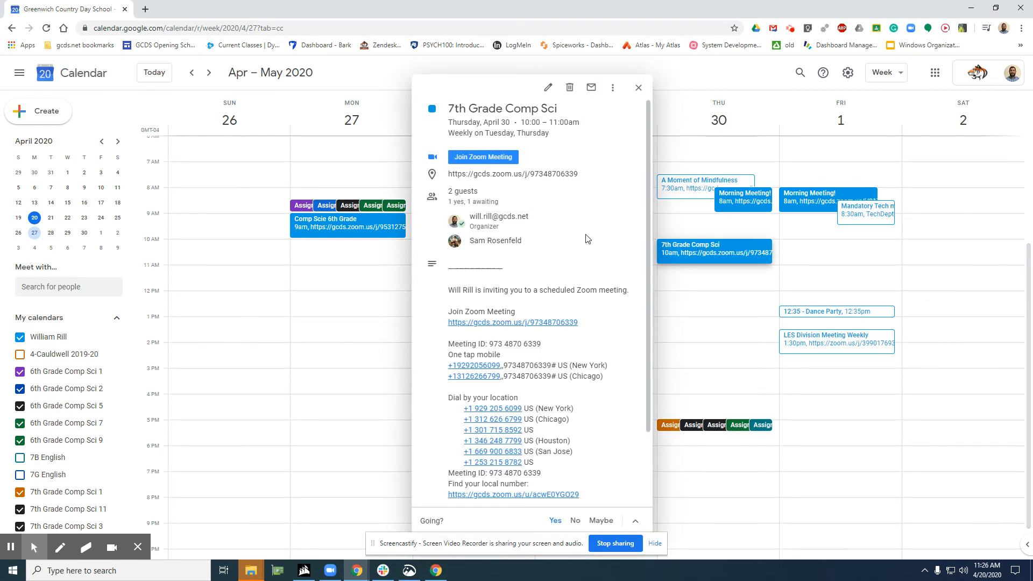
{"action": "scroll", "coordinate": [559, 239], "scroll_direction": "down", "scroll_amount": 2}
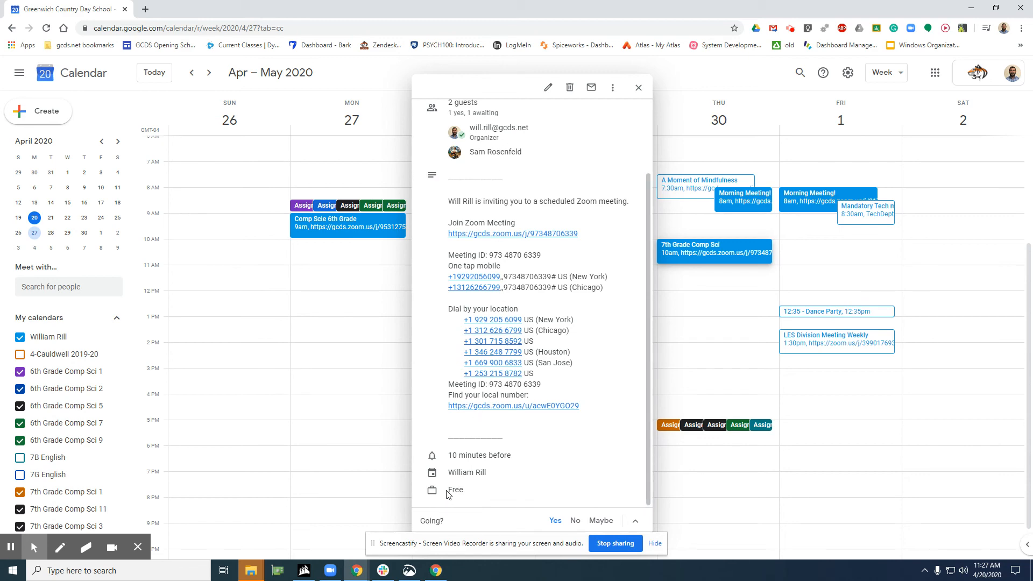
{"action": "left_click", "coordinate": [639, 87]}
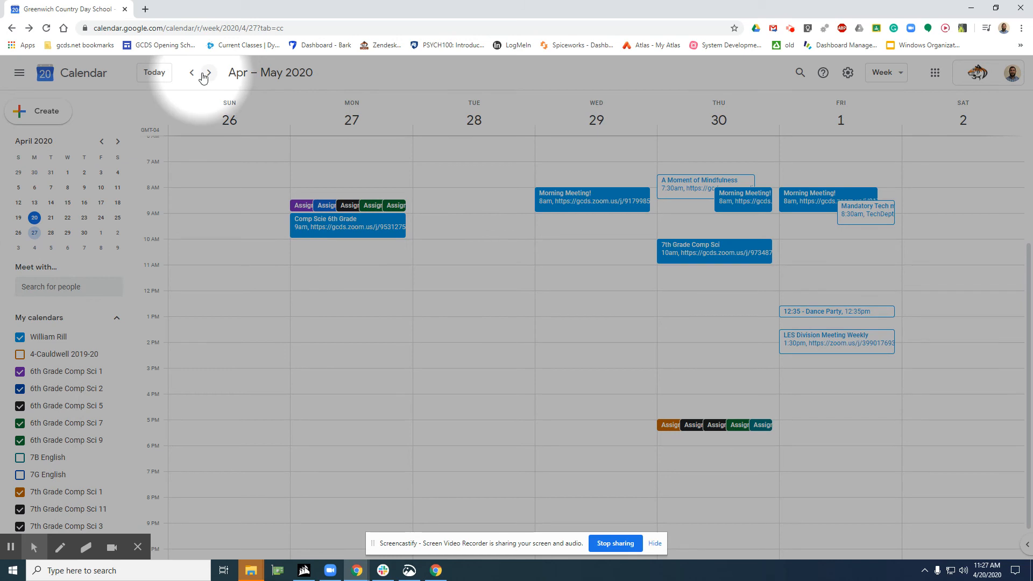
Go to the week of May 3 and check the Thursday, May 7 7th Grade Comp Sci event's availability in its details and editor
{"action": "left_click", "coordinate": [209, 72]}
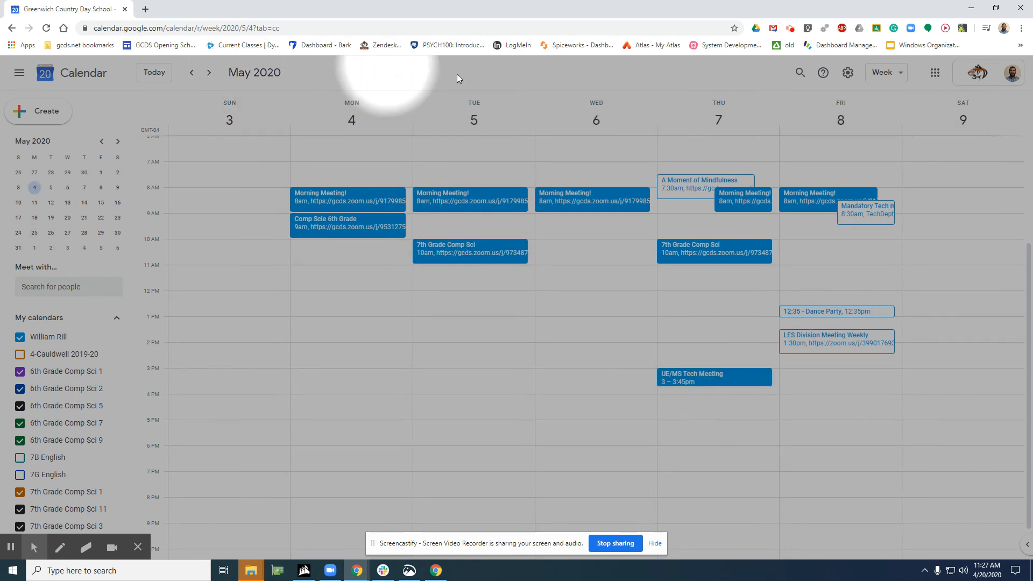
{"action": "left_click", "coordinate": [702, 256]}
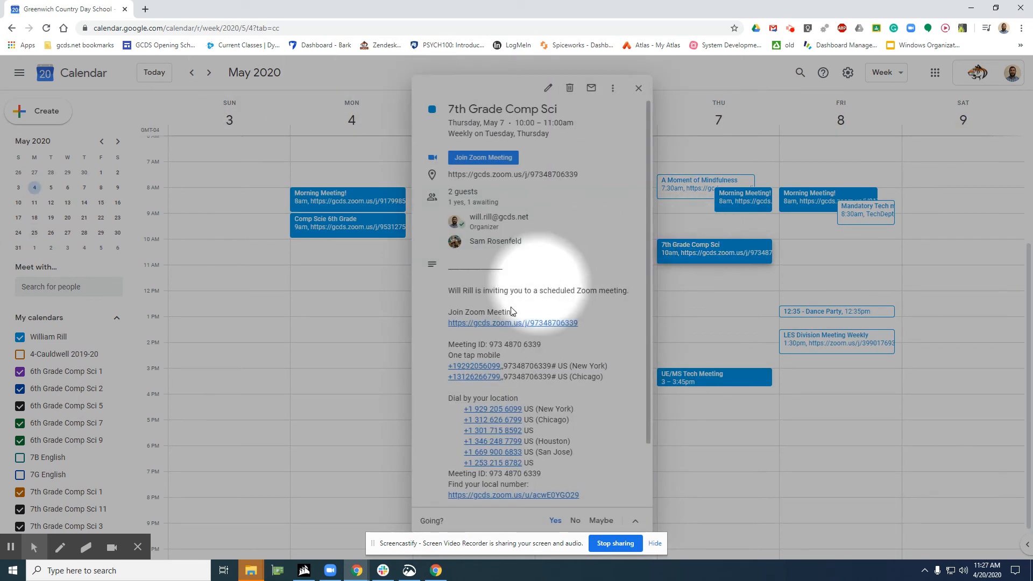
{"action": "scroll", "coordinate": [504, 409], "scroll_direction": "down", "scroll_amount": 1}
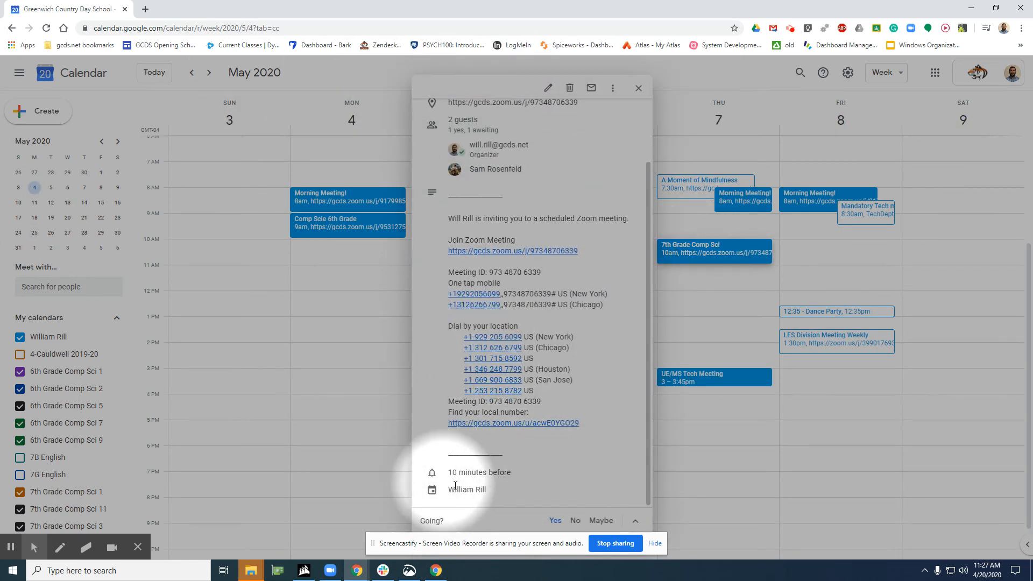
{"action": "scroll", "coordinate": [473, 344], "scroll_direction": "up", "scroll_amount": 2}
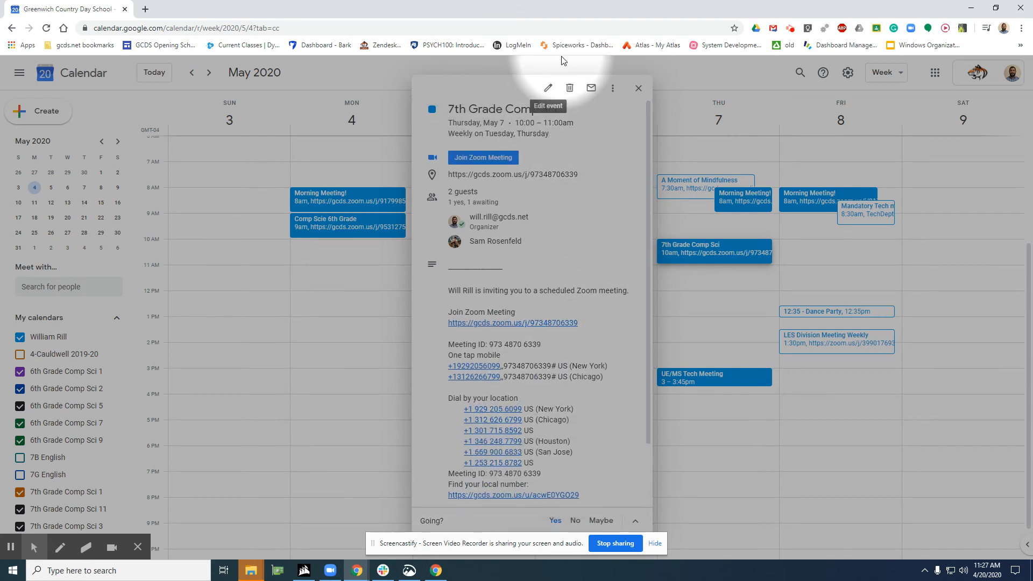
{"action": "left_click", "coordinate": [548, 91]}
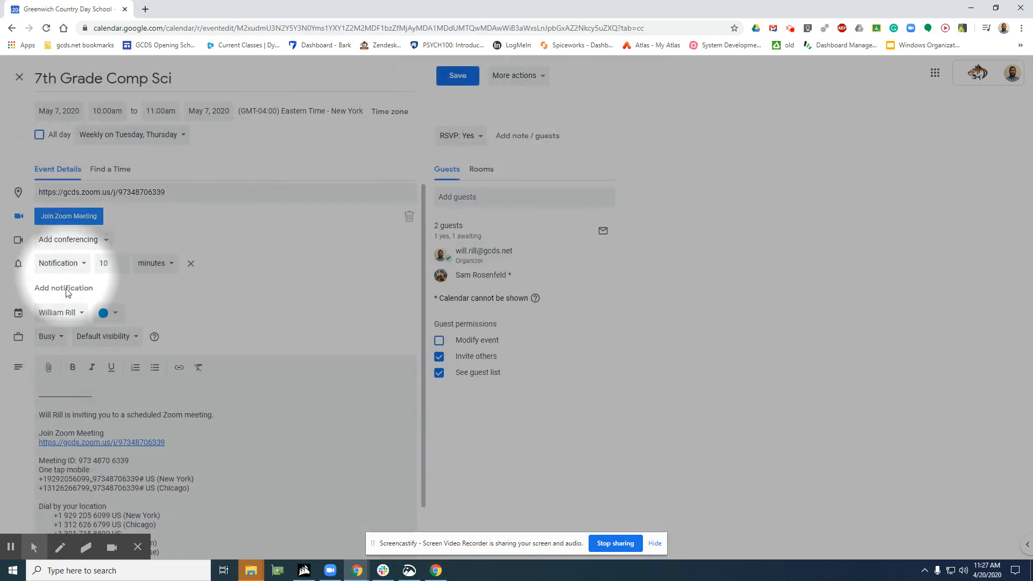
{"action": "scroll", "coordinate": [77, 356], "scroll_direction": "down", "scroll_amount": 1}
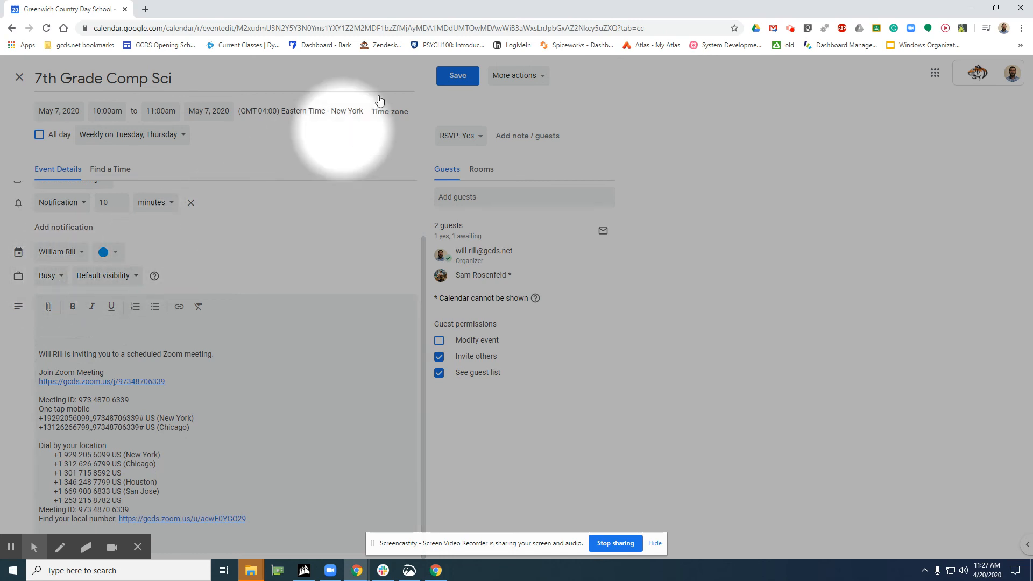
{"action": "left_click", "coordinate": [458, 76]}
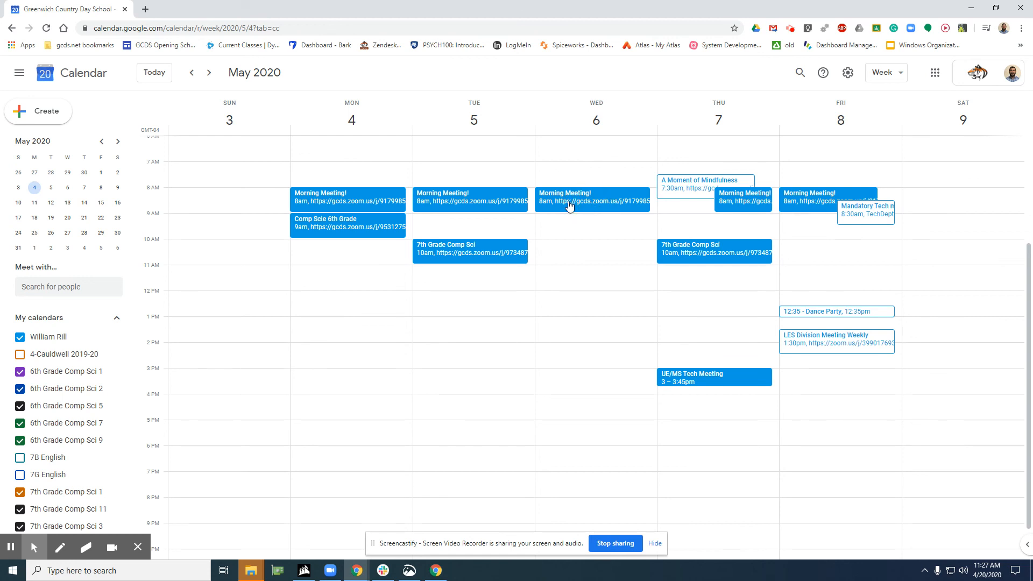
Mark only the Wednesday, May 6 occurrence of the recurring Morning Meeting! event as Free and save it
{"action": "left_click", "coordinate": [570, 196]}
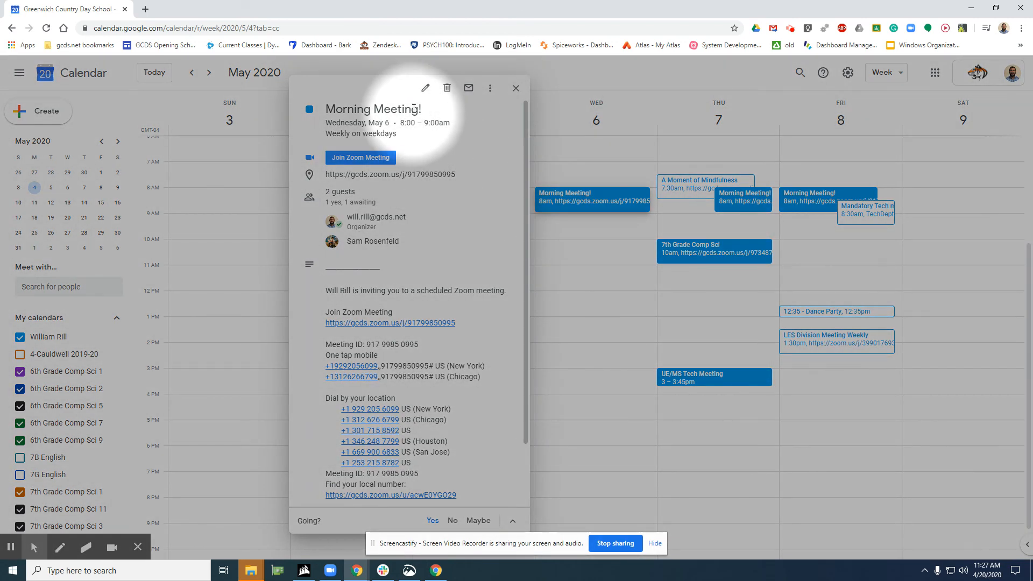
{"action": "left_click", "coordinate": [425, 90]}
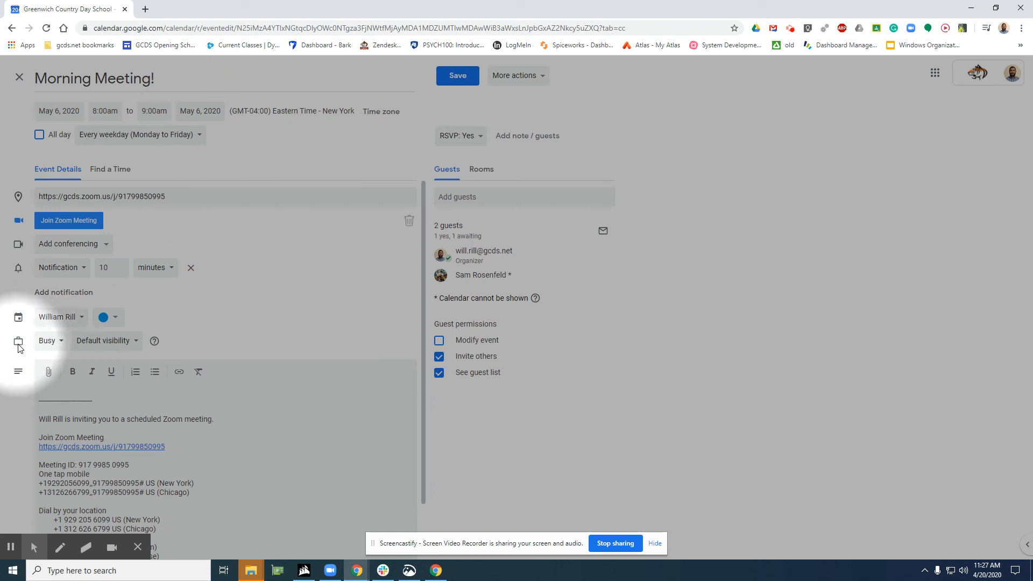
{"action": "left_click", "coordinate": [54, 344]}
{"action": "left_click", "coordinate": [58, 364]}
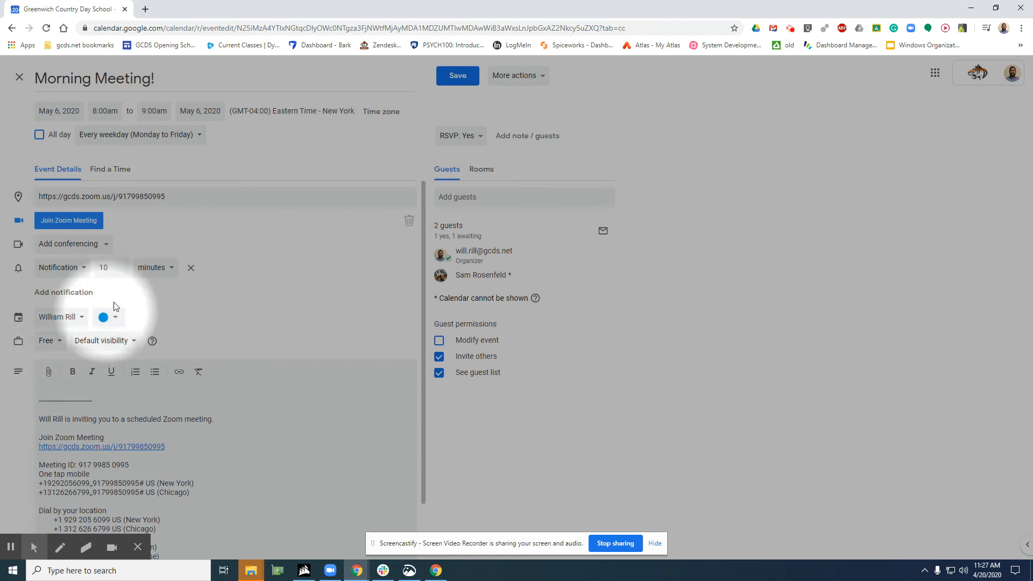
{"action": "left_click", "coordinate": [441, 82]}
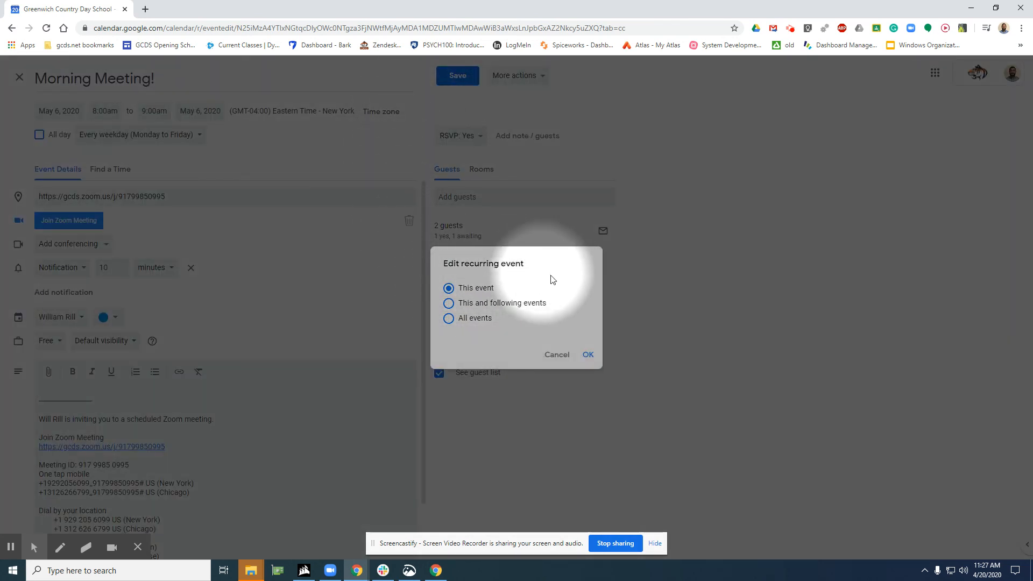
{"action": "left_click", "coordinate": [588, 354]}
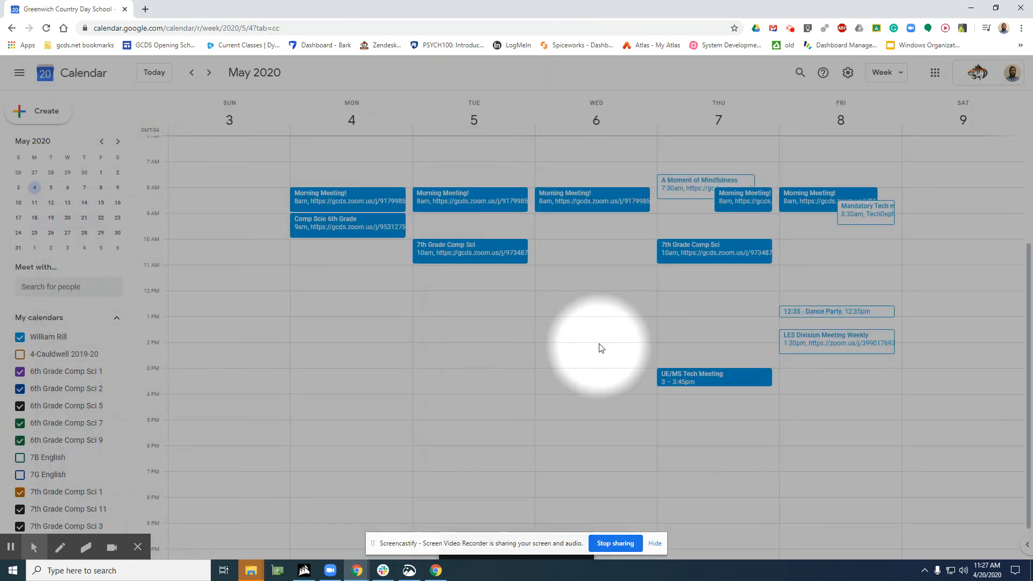